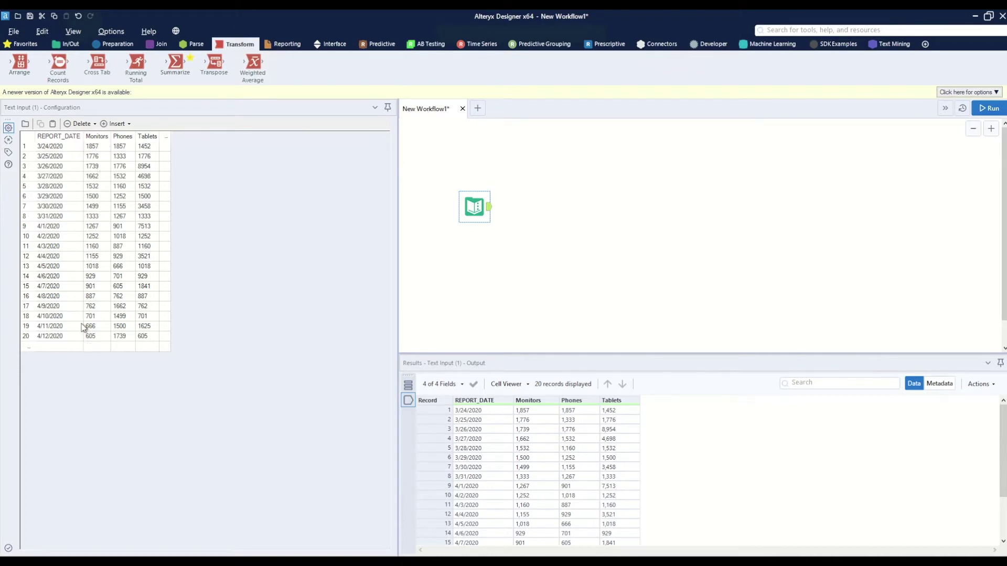
- Add a Multi-Row Formula tool after the Text Input, creating the field '10 Day Running Average, Monitors'
left_click(118, 45)
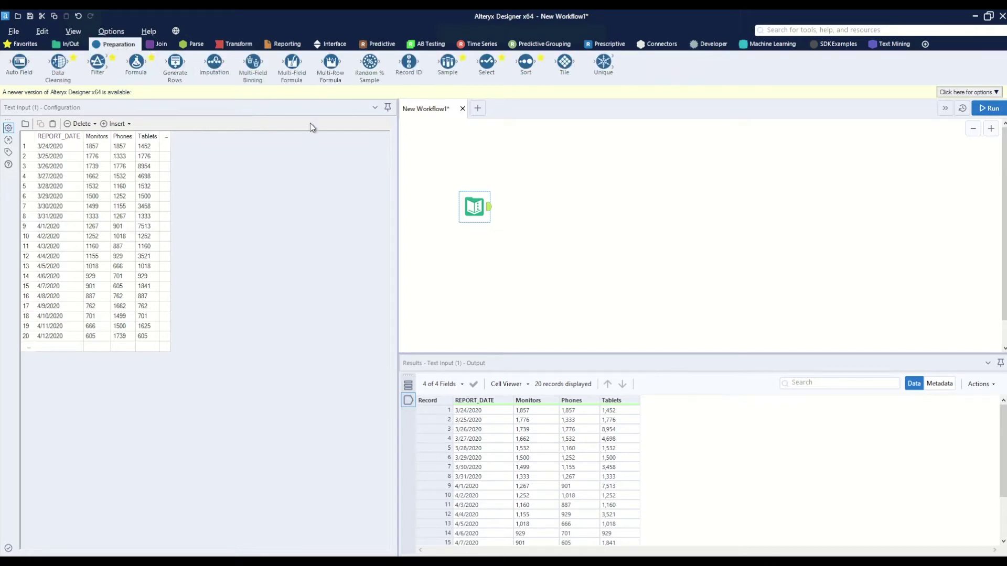
left_click_drag(331, 62, 525, 207)
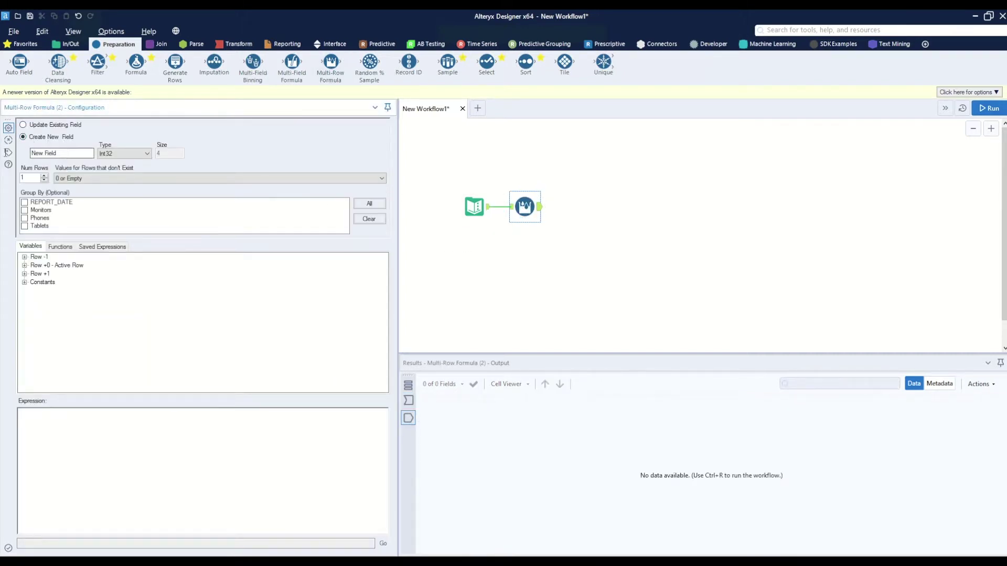
left_click(62, 152)
type("1")
type("0 Day Running Average, Monitor")
type("s")
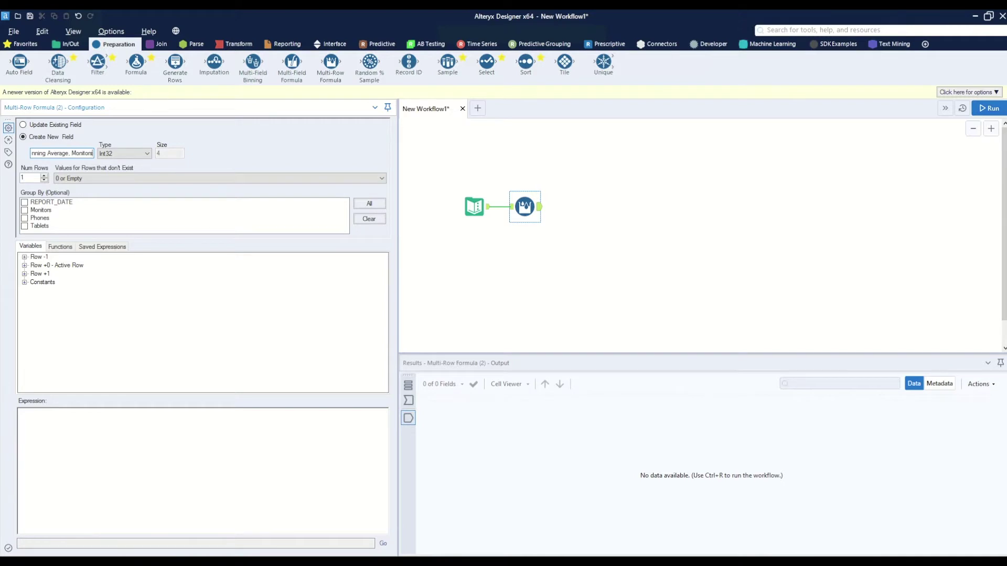
- Set the Multi-Row Formula to span 9 rows and make the new field a Double
left_click(45, 177)
left_click(44, 176)
left_click(44, 176)
left_click(44, 177)
left_click(45, 177)
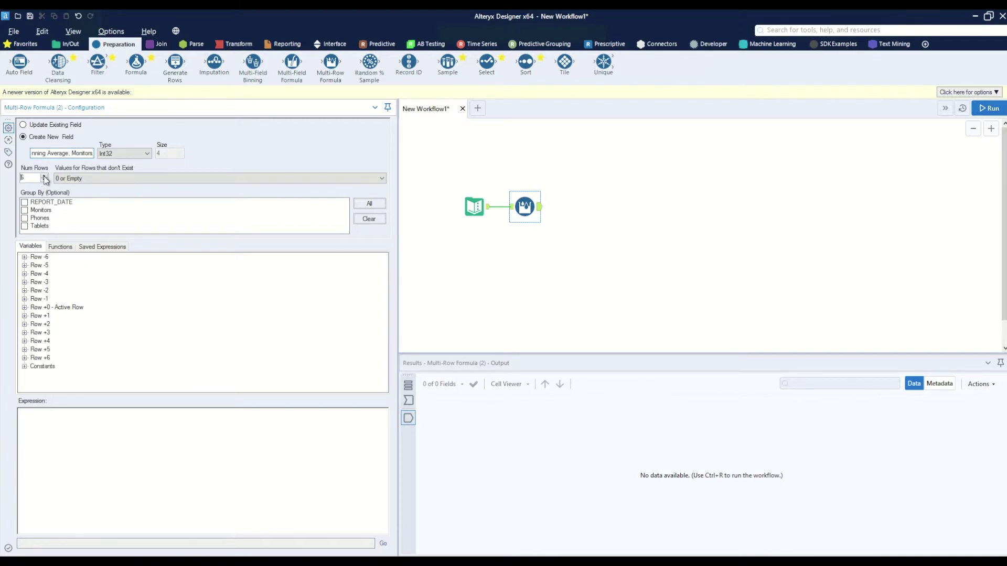
left_click(45, 176)
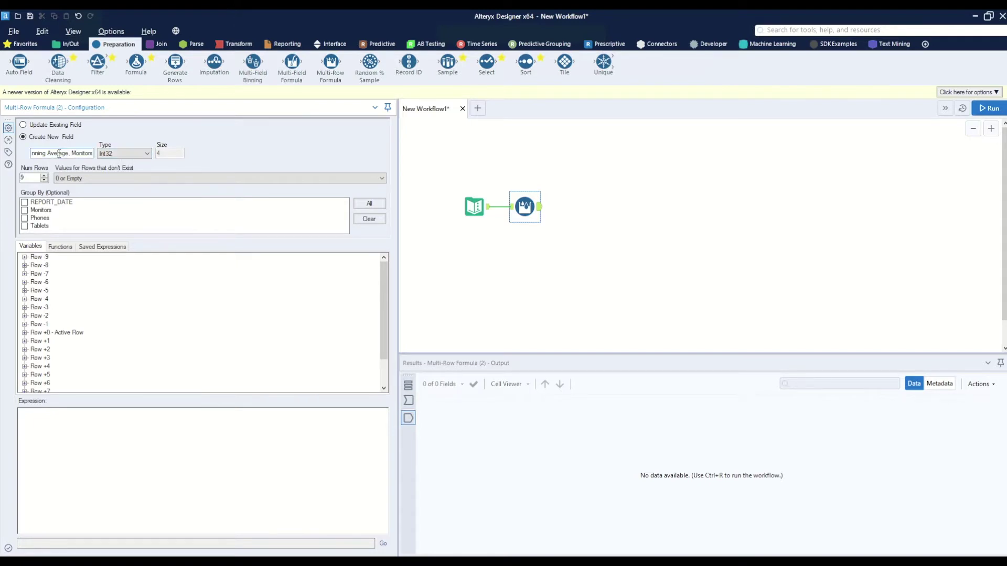
left_click(145, 154)
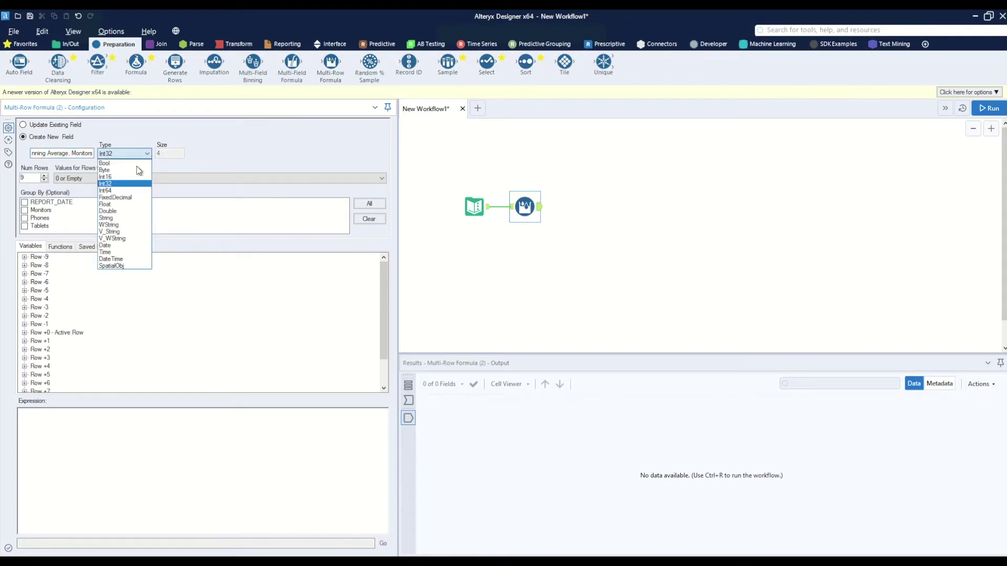
left_click(126, 211)
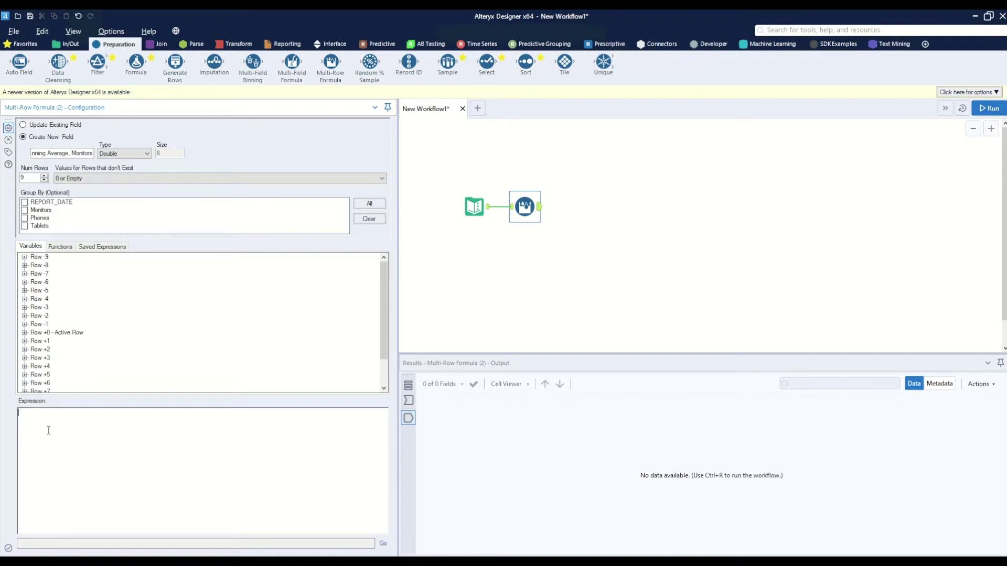
- Start the expression average([Monitors],[Row-1:Monitors],[Row-2:Monitors] using the variable lists
type("average(")
left_click(25, 333)
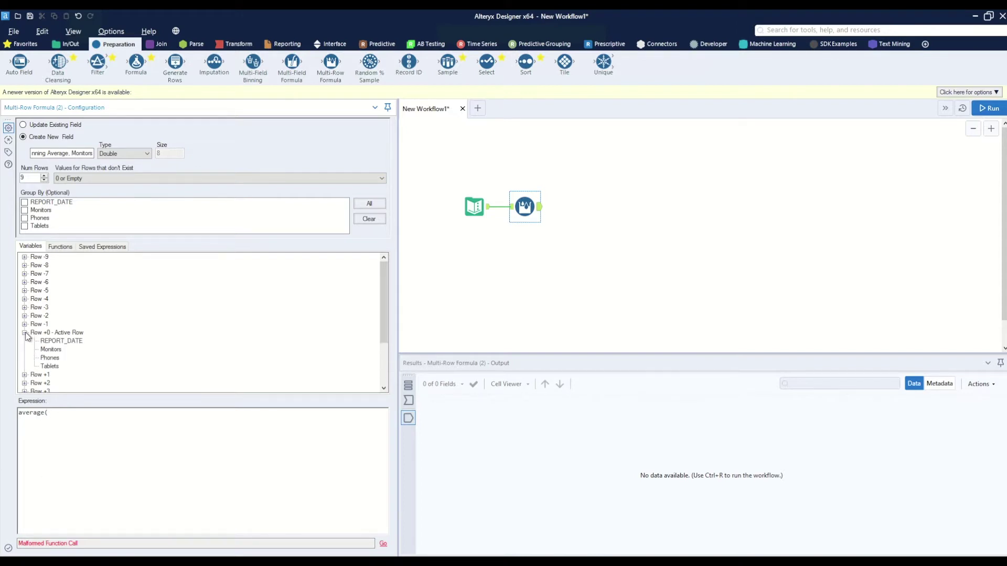
left_click(55, 351)
double_click(55, 351)
type(",")
left_click(24, 324)
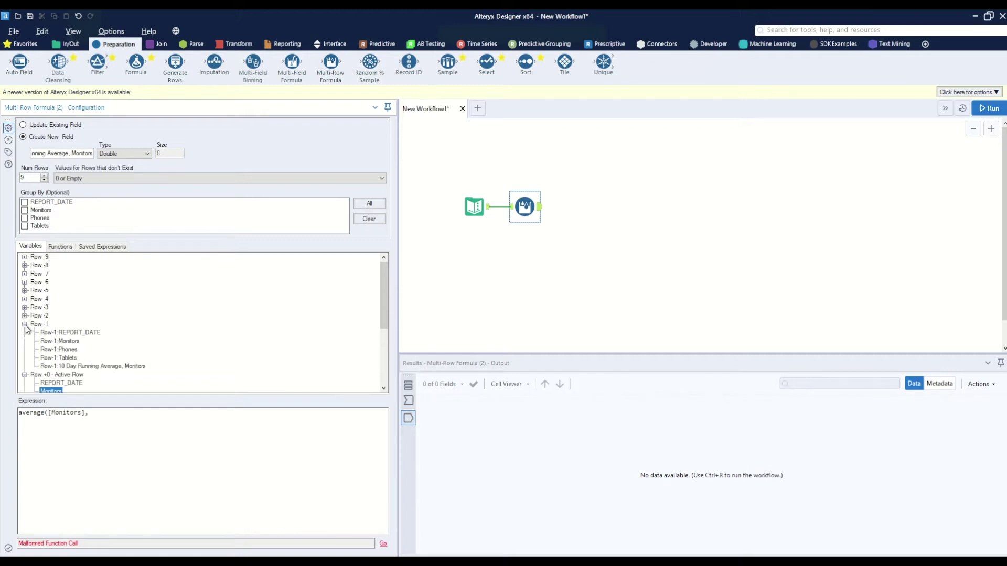
left_click(68, 341)
double_click(68, 341)
type(",")
left_click(24, 315)
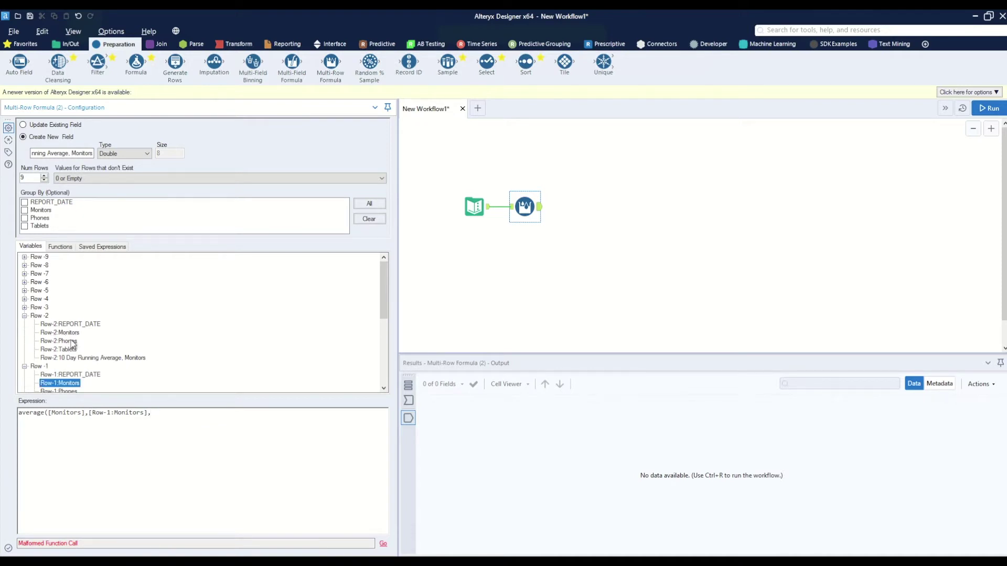
double_click(73, 333)
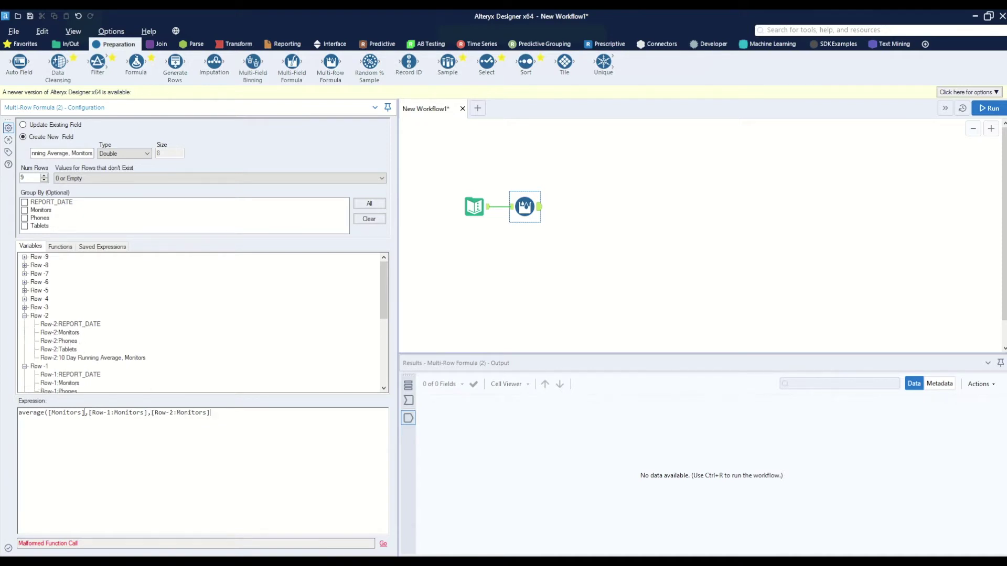
- Put each reference on its own line and paste copies of the Row-2 Monitors line
key("Return")
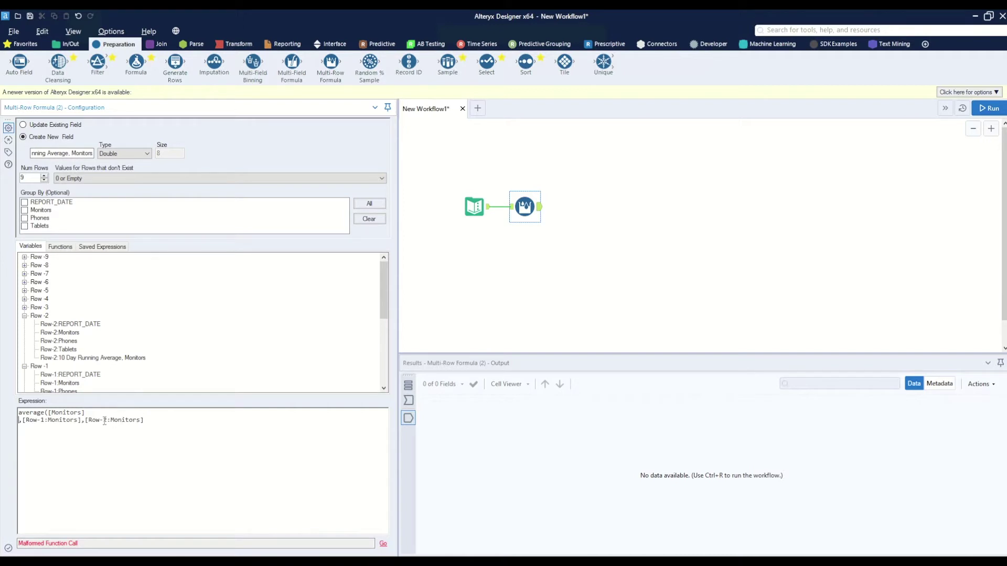
key("Return")
left_click_drag(84, 427, 19, 427)
key("ctrl+c")
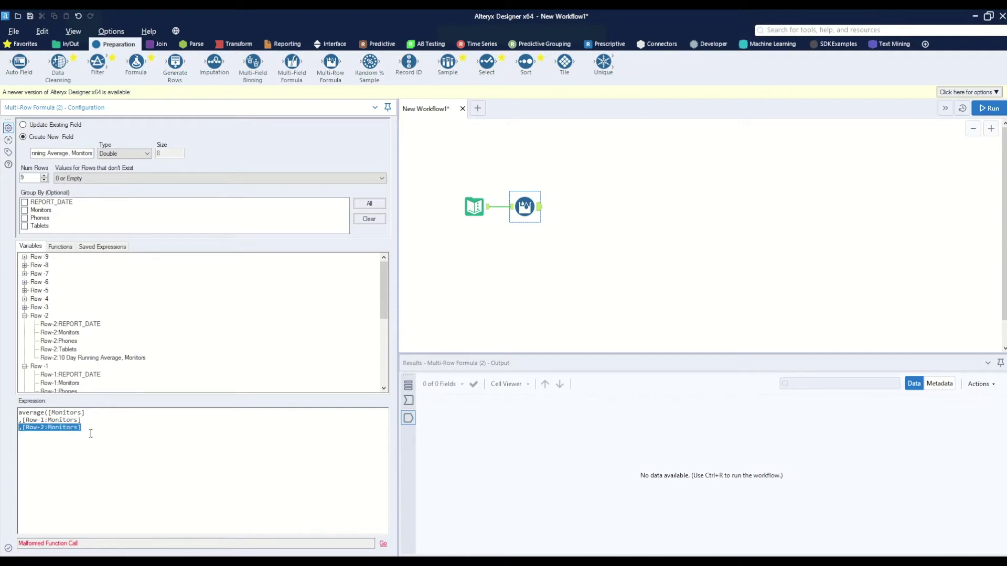
left_click(113, 429)
key("ctrl+v")
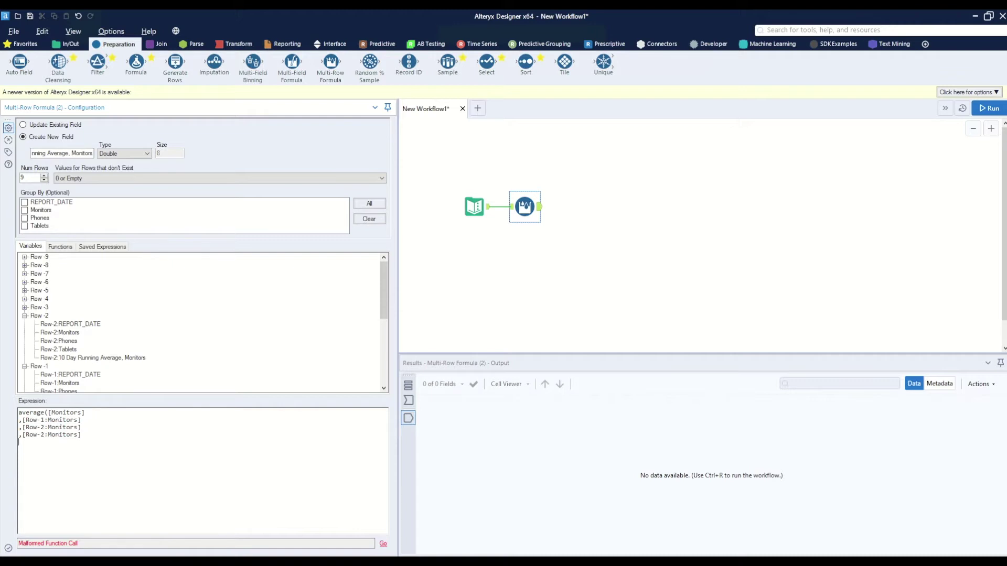
key("Return")
key("ctrl+v")
key("Return")
key("ctrl+v")
key("Return")
key("ctrl+v")
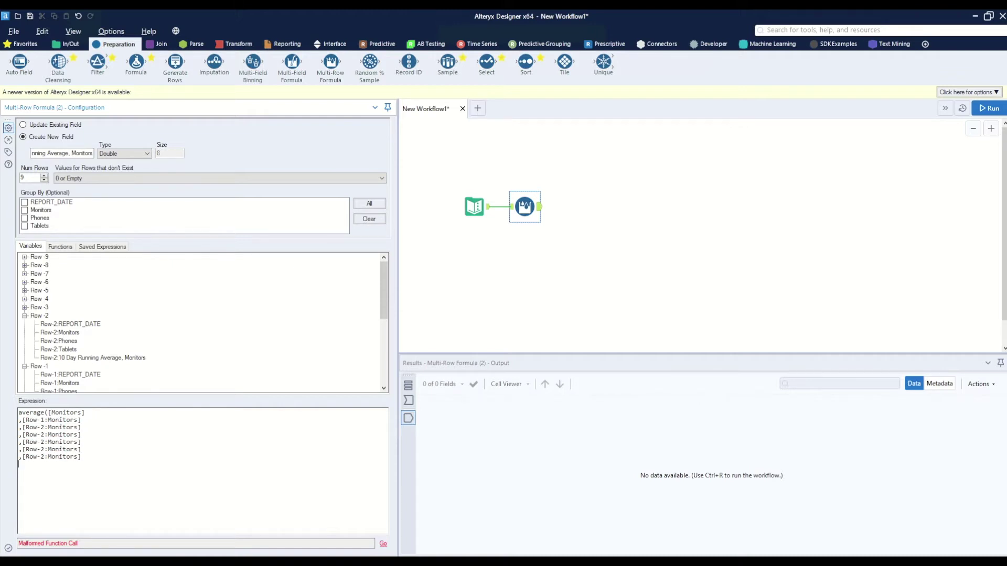
key("ctrl+v")
key("Return")
key("ctrl+v")
key("Return")
key("ctrl+v")
key("Return")
key("ctrl+v")
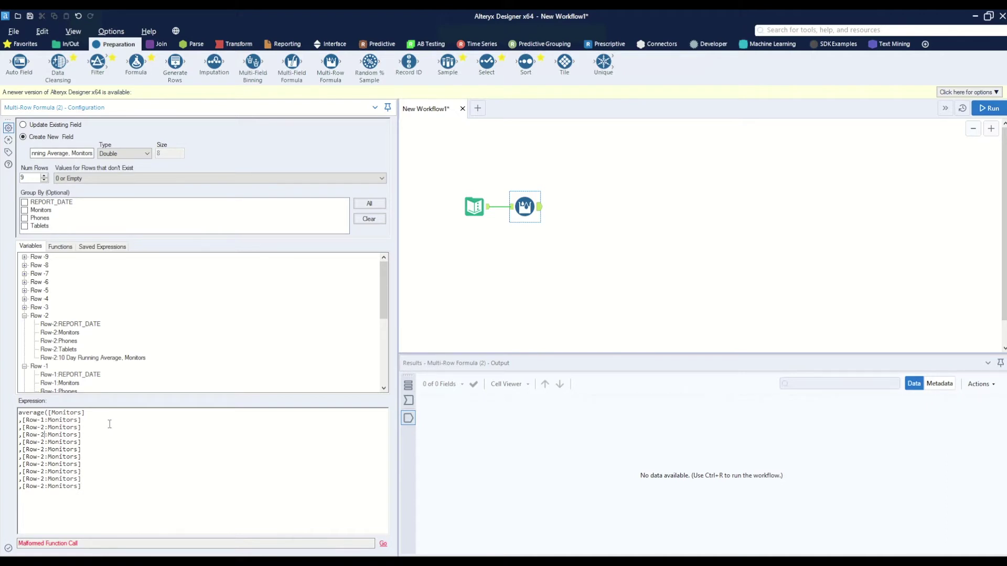
- Renumber the copied lines through Row-9, delete the surplus line, and close the parenthesis
key("BackSpace")
type("3")
key("BackSpace")
type("5")
key("Down")
key("BackSpace")
type("6")
key("Down")
triple_click(73, 492)
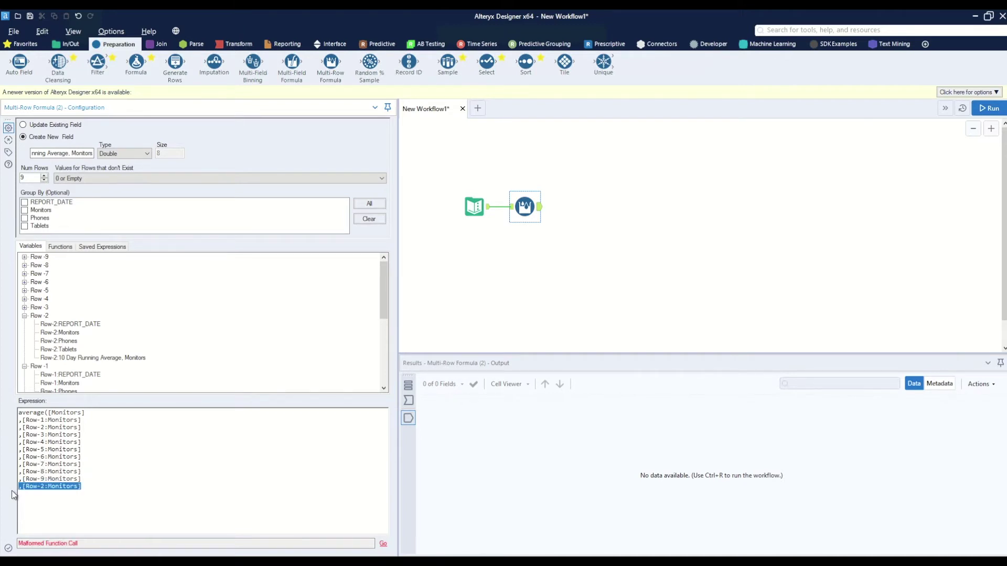
key("BackSpace")
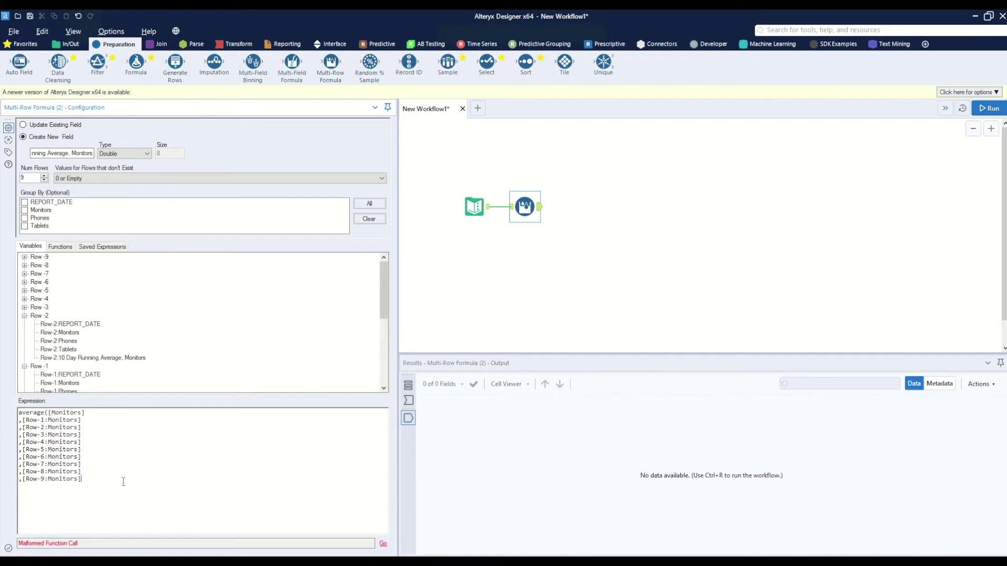
type(")")
- Run the workflow and select the first nine running-average values (185.7, 363.3, 537.2…) in Results
left_click(989, 108)
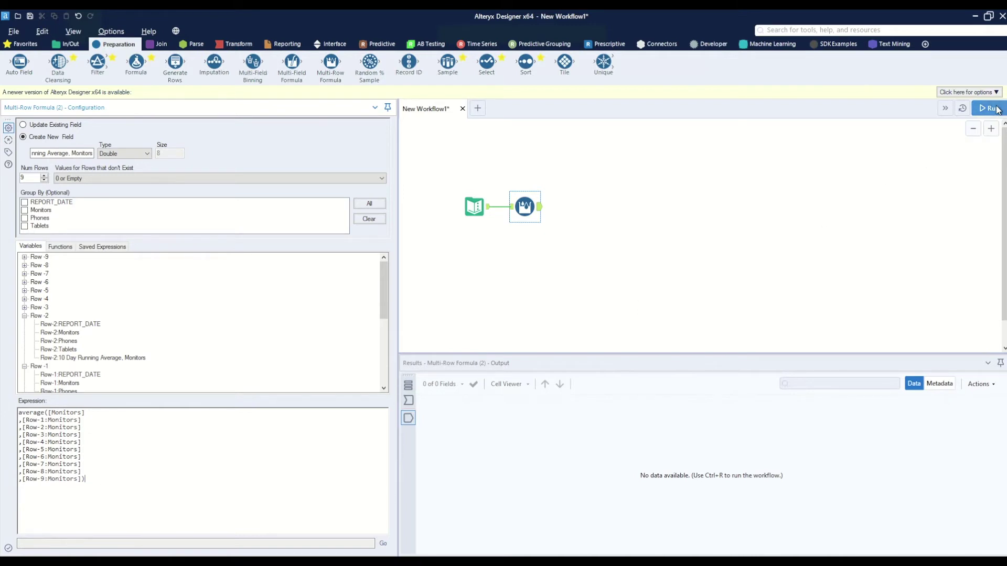
left_click(530, 209)
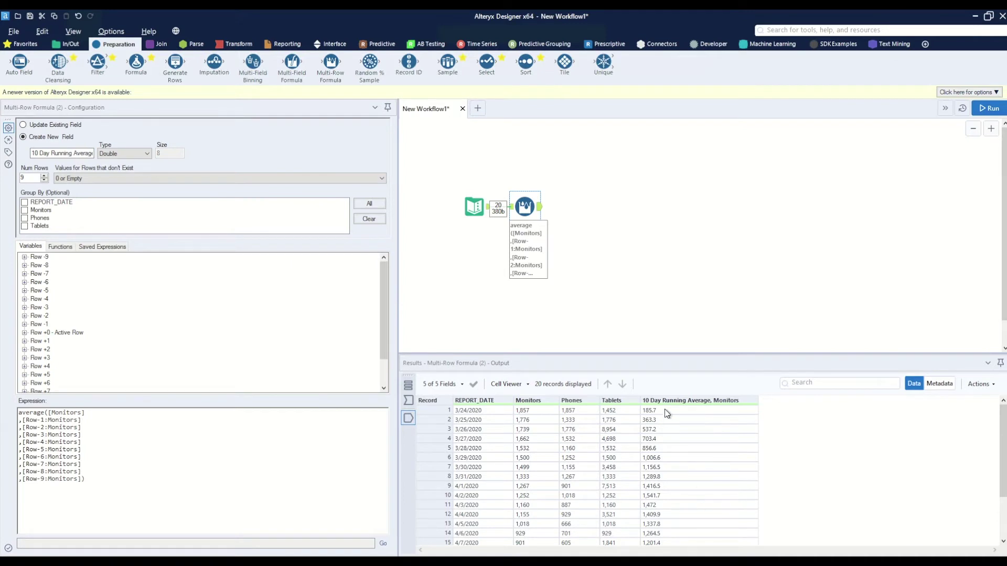
left_click_drag(665, 409, 663, 485)
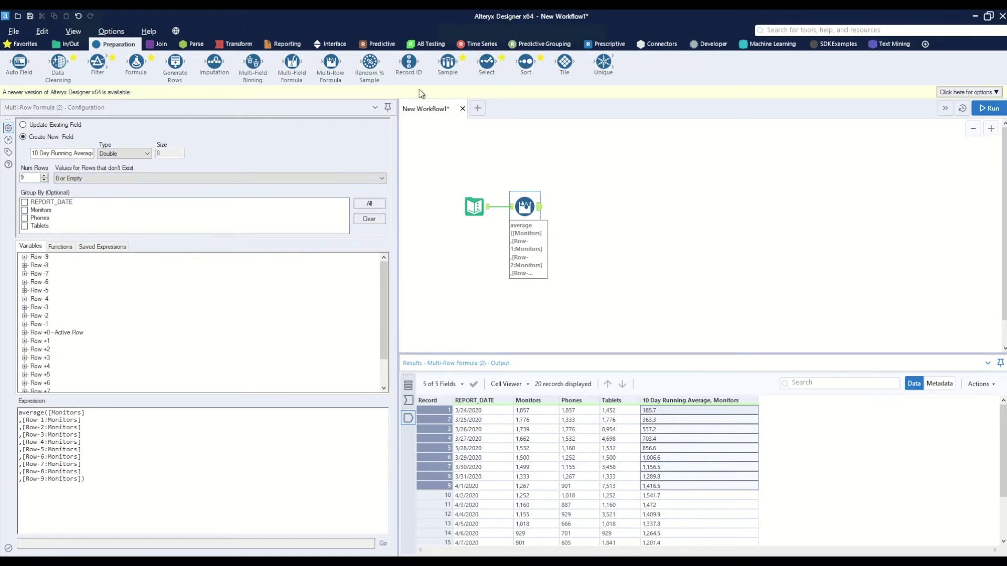
- Add a Record ID tool and a Formula tool after the Multi-Row Formula, then run
left_click_drag(409, 61, 574, 207)
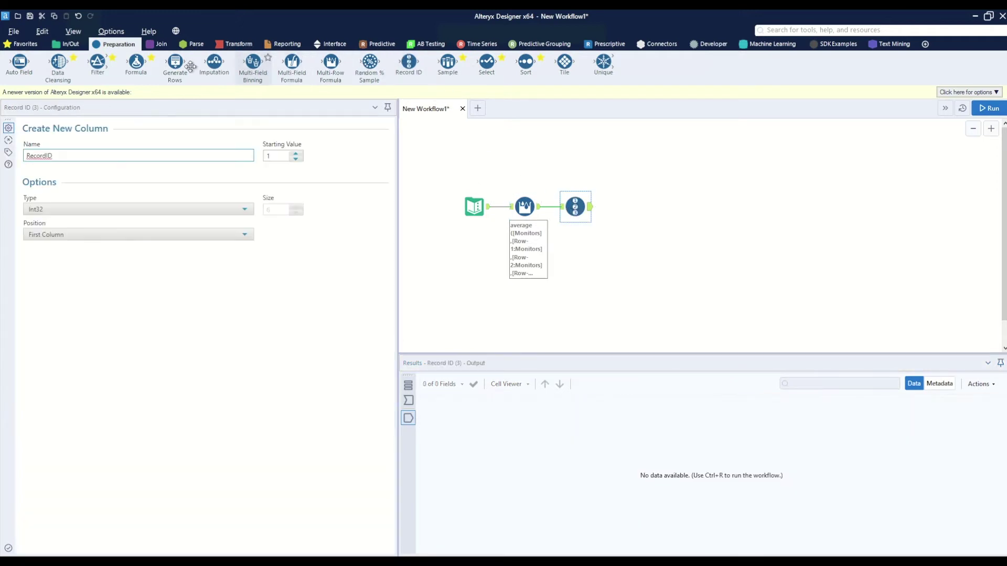
left_click_drag(136, 62, 626, 207)
left_click(990, 110)
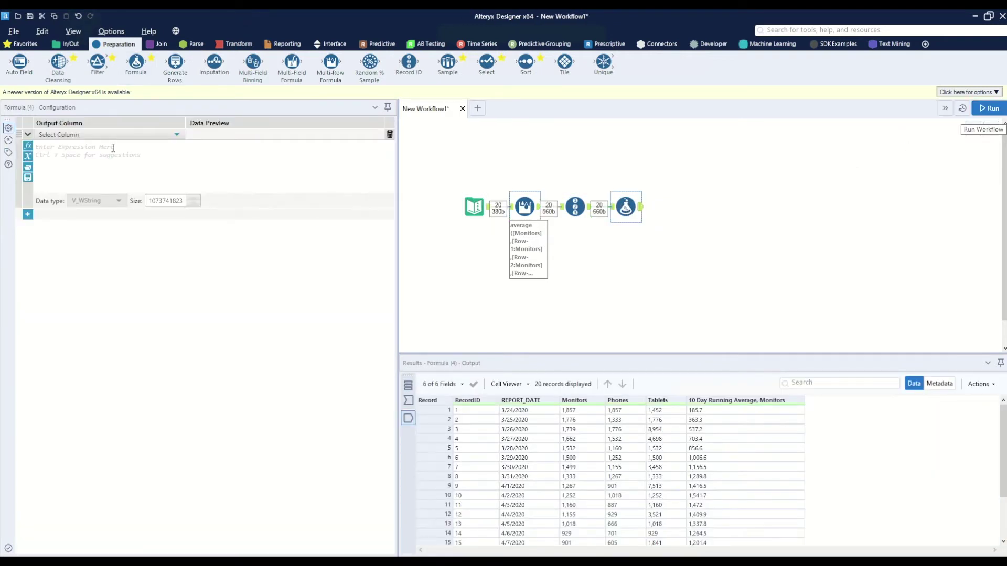
- Target the 10 Day Running Average, Monitors column with an IF template testing [RecordID] < 10
left_click(104, 137)
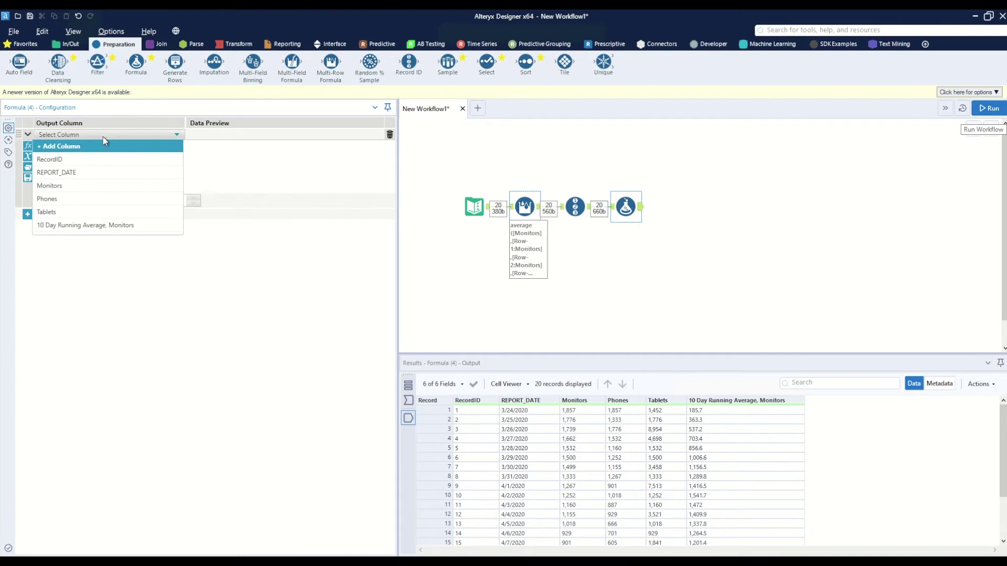
left_click(82, 227)
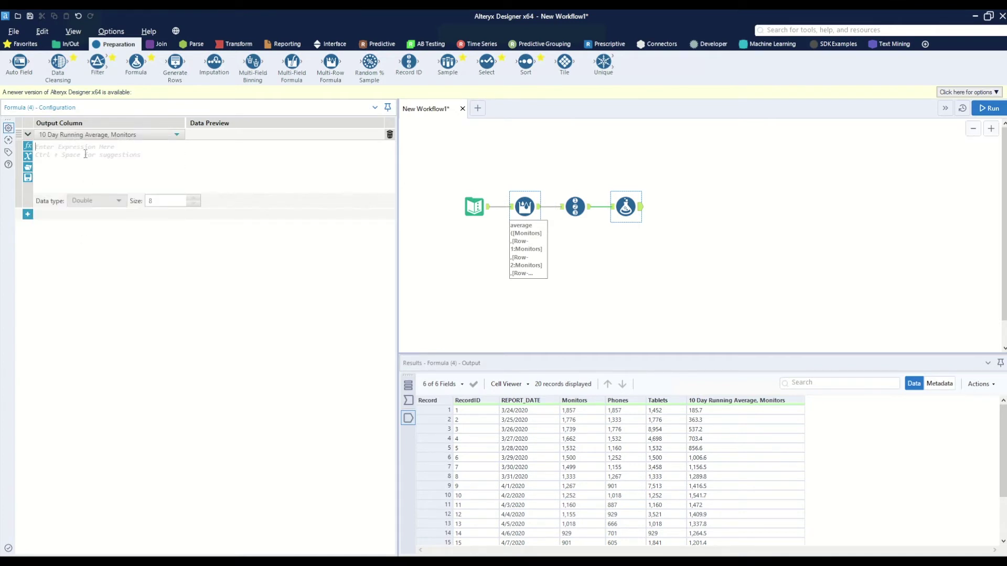
type("i")
key("BackSpace")
type("if")
key("Return")
key("BackSpace")
type("rec THEN t ELSE f ENDIF")
left_click(61, 164)
type("<  10")
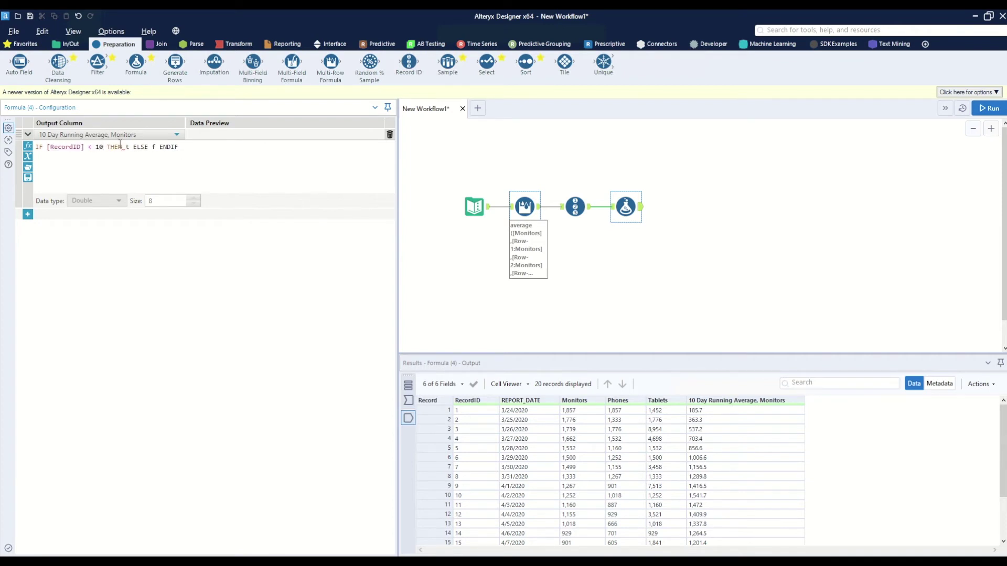
- Return Null() in THEN and [10 Day Running Average, Monitors] in ELSE, then run
double_click(127, 147)
type("nul")
key("Return")
double_click(174, 148)
type("10")
double_click(175, 148)
type("[")
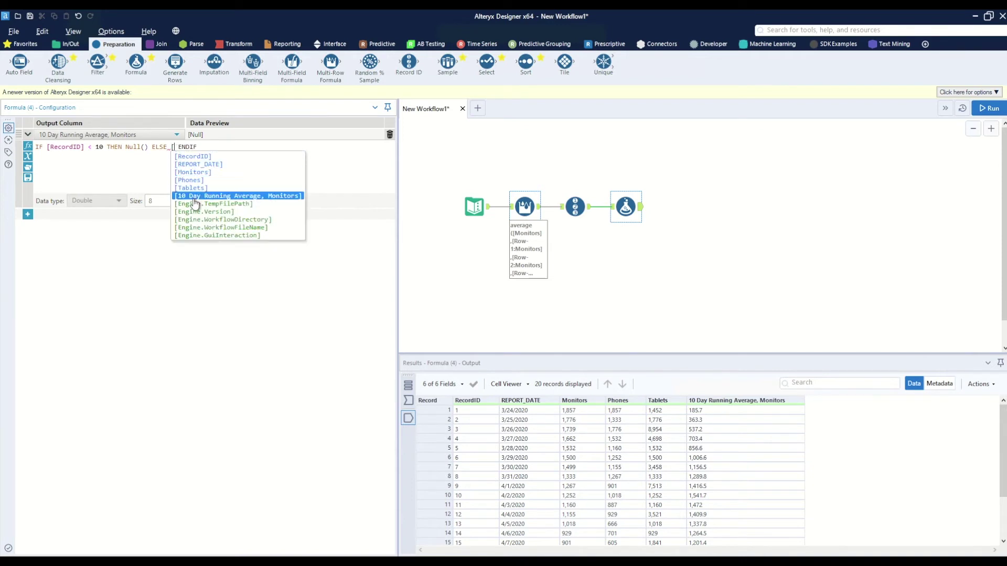
left_click(194, 197)
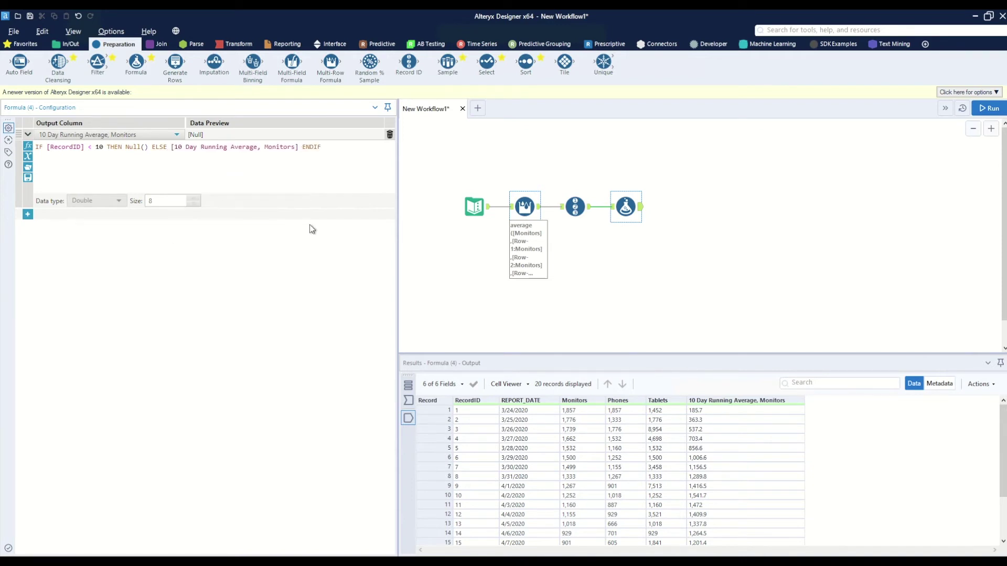
left_click(990, 109)
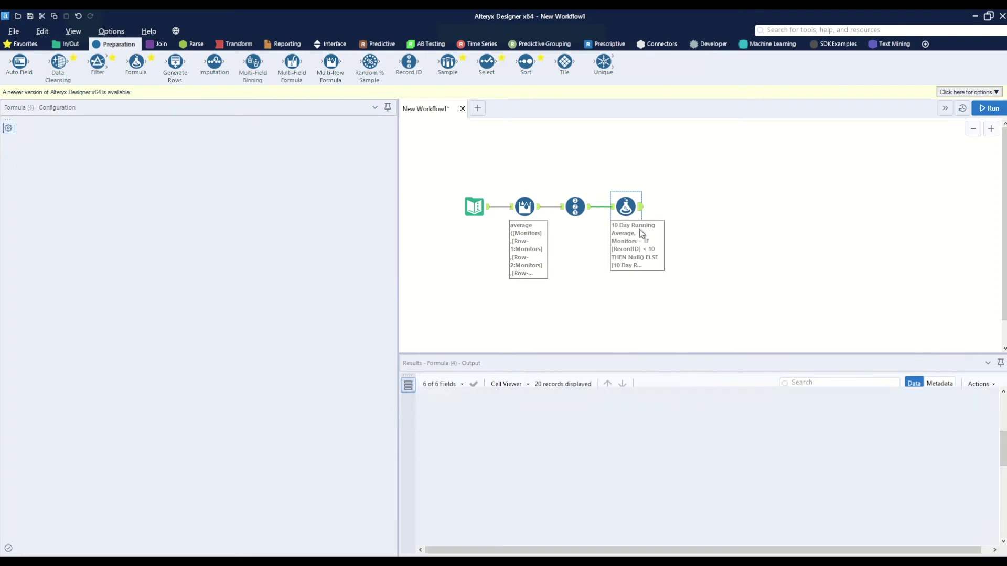
- Check the Formula output: Null for records 1–9, 1,541.7 at record 10, selecting Monitors 1–10
left_click(641, 207)
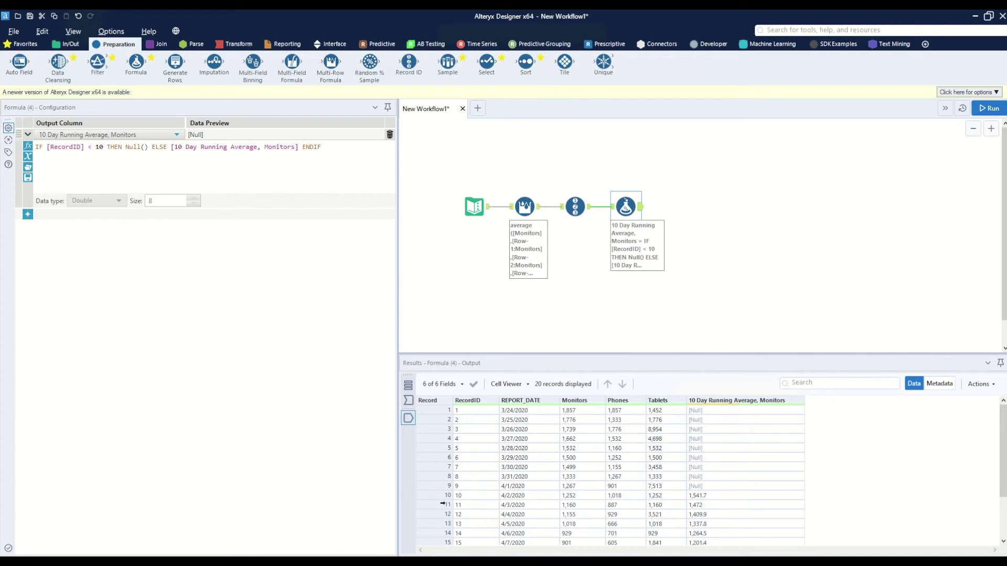
left_click(716, 498)
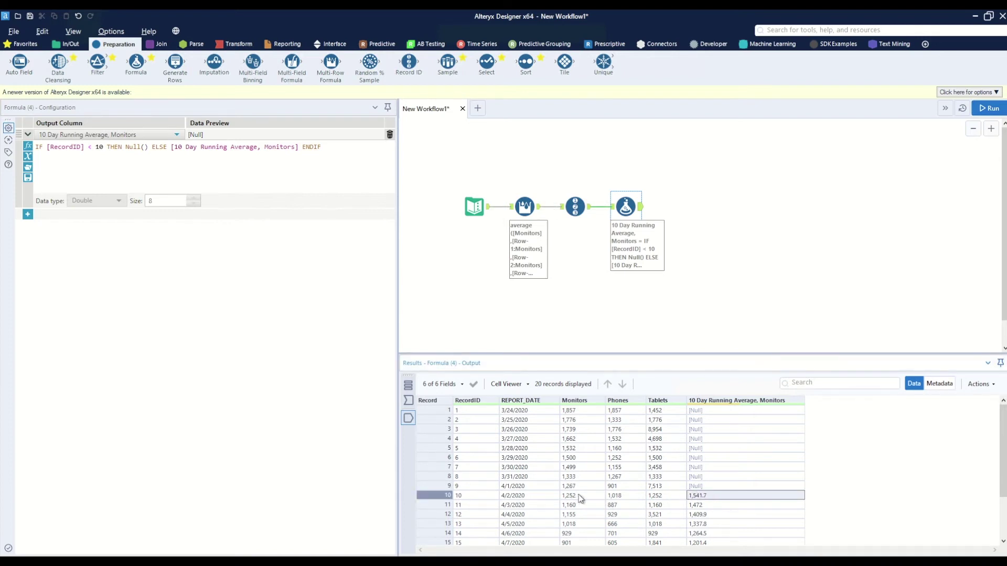
left_click_drag(582, 498, 581, 413)
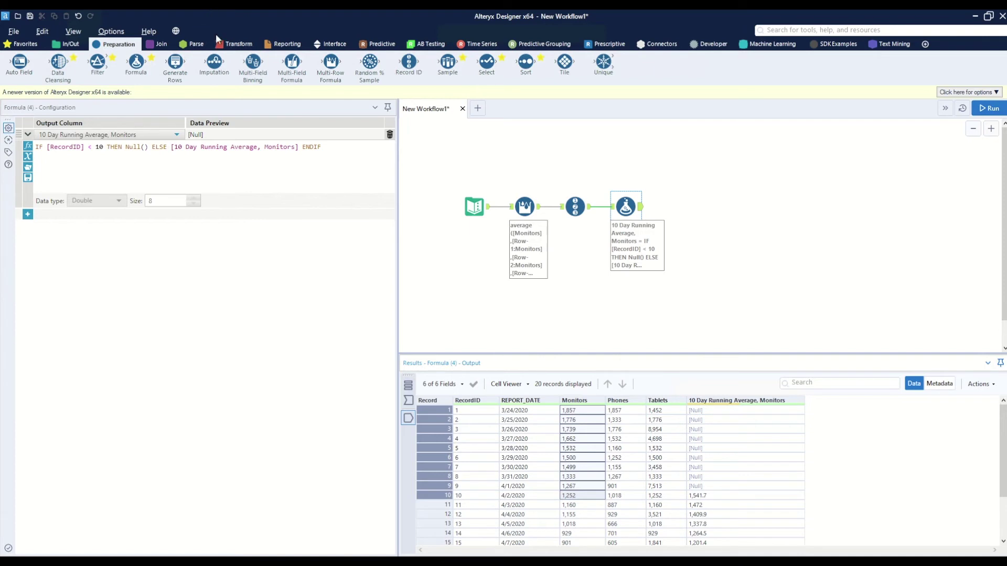
- Add a Summarize tool from the Transform group, branching off the Record ID step
left_click(236, 46)
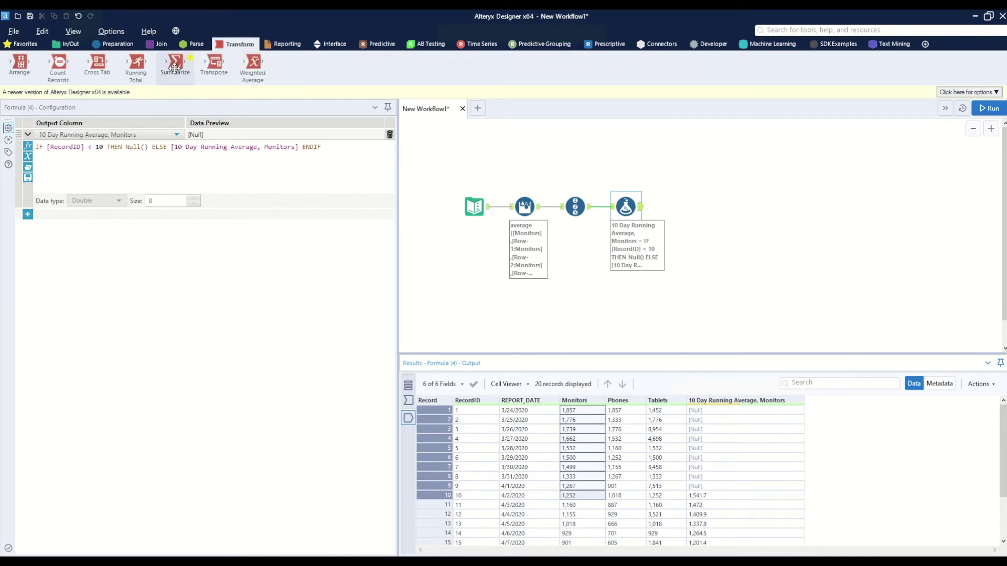
left_click_drag(175, 68, 625, 171)
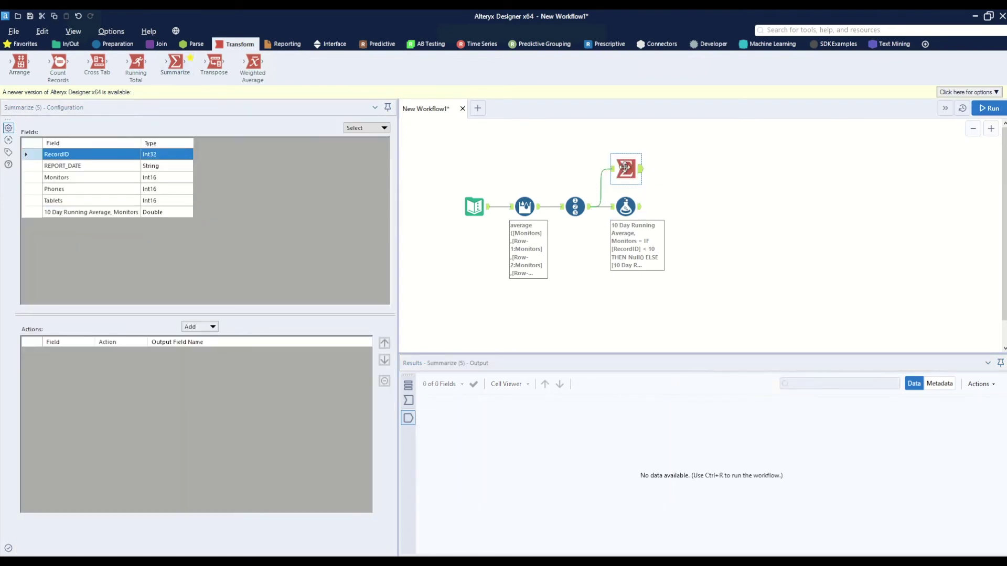
left_click_drag(625, 169, 701, 174)
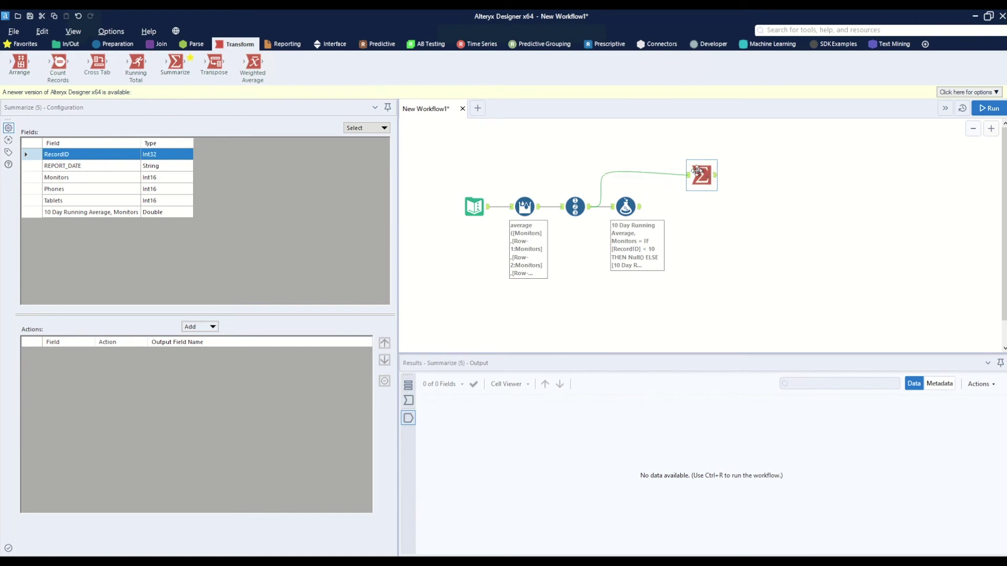
left_click(134, 43)
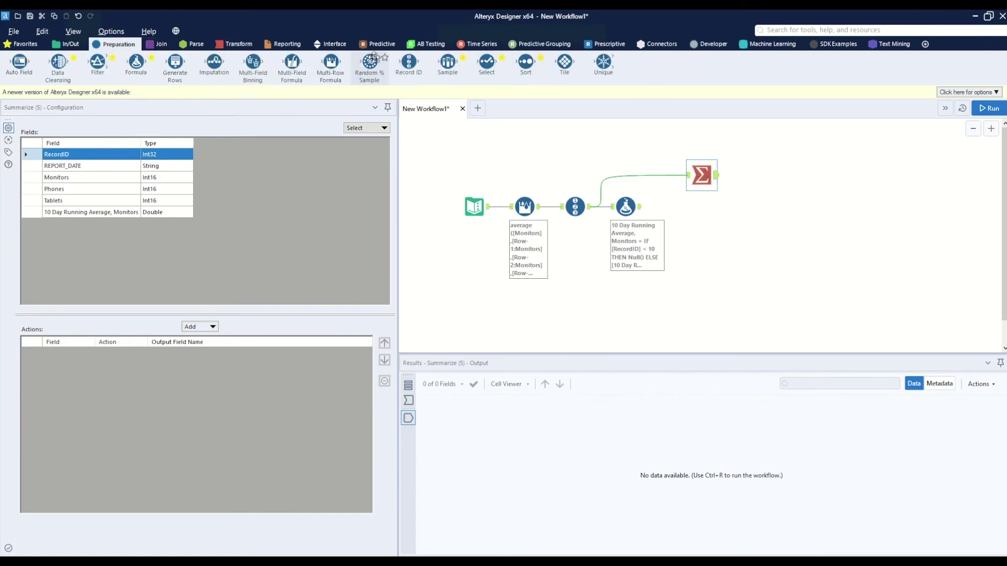
- Insert a Filter keeping RecordID <= 10 before Summarize, run, and check Summarize's no-fields error
left_click_drag(97, 62, 632, 174)
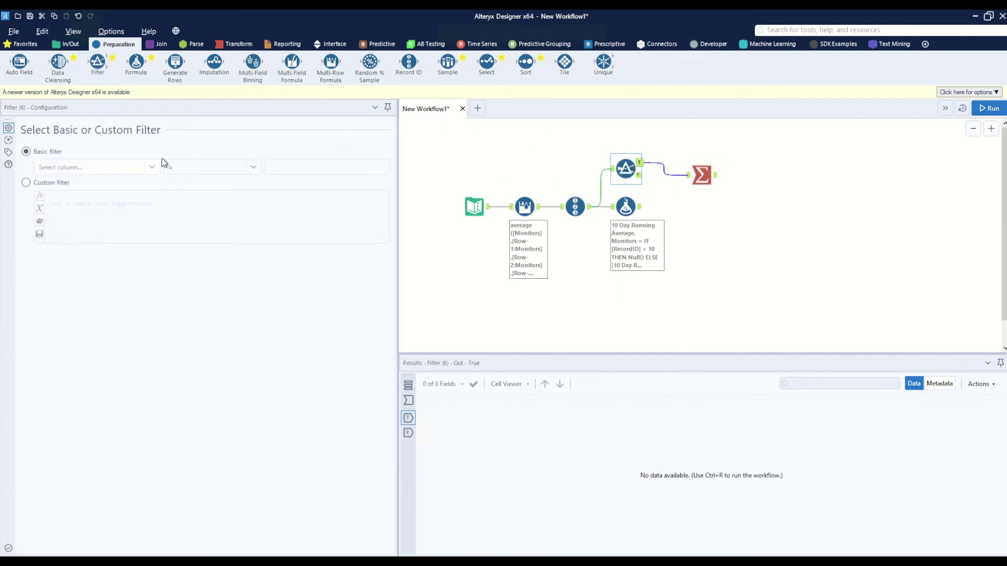
left_click(155, 165)
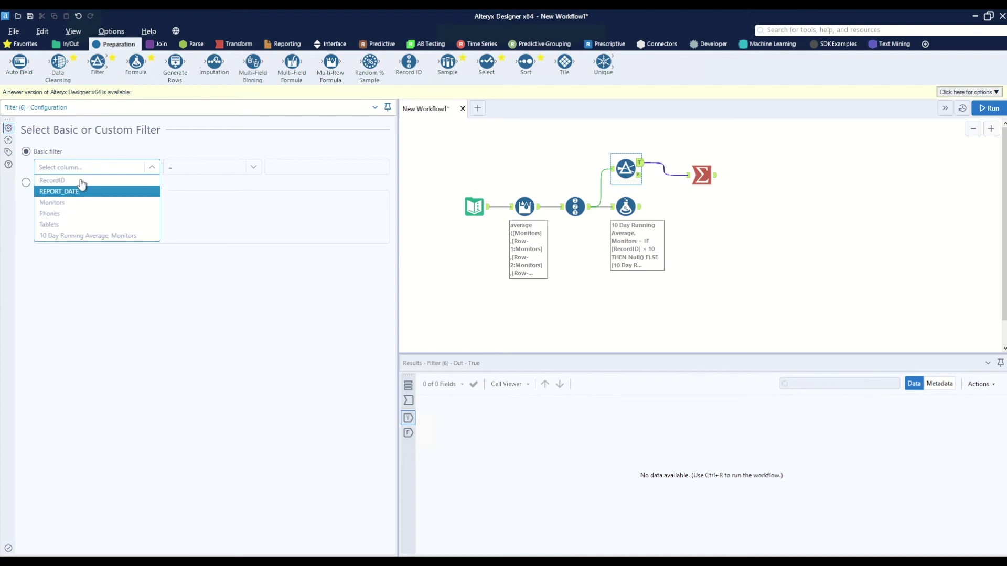
left_click(81, 181)
left_click(253, 167)
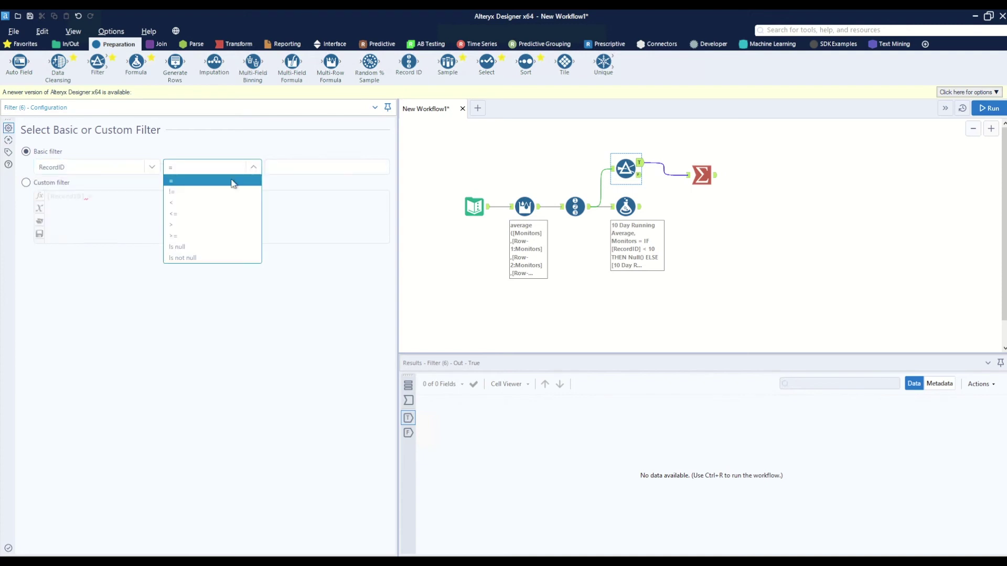
left_click(218, 214)
left_click(292, 167)
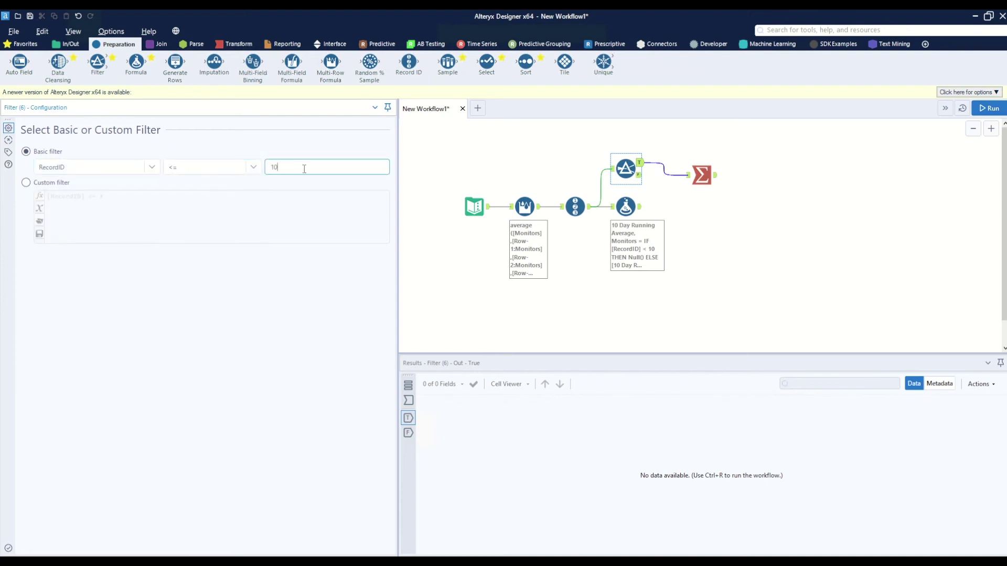
key("ctrl+r")
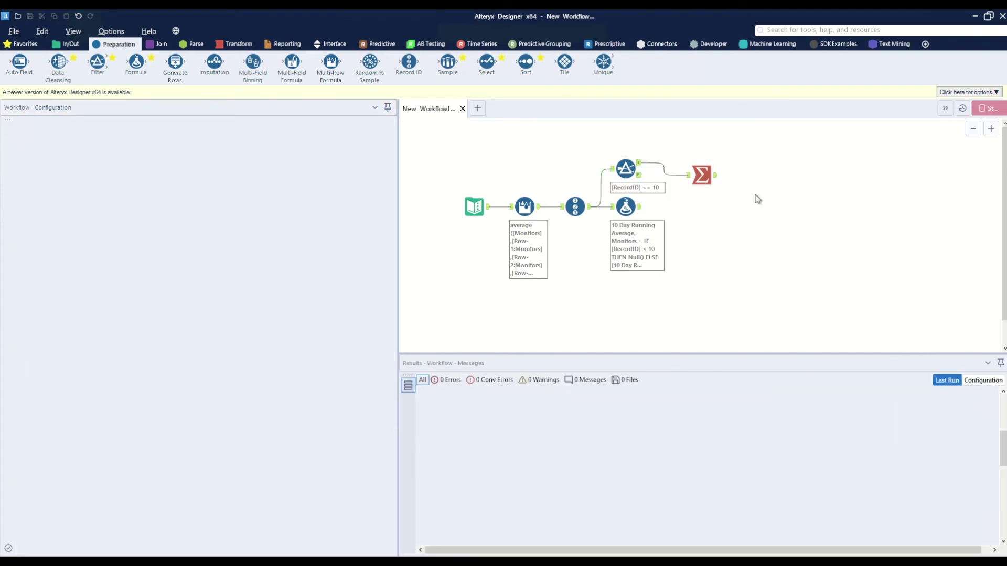
left_click(700, 172)
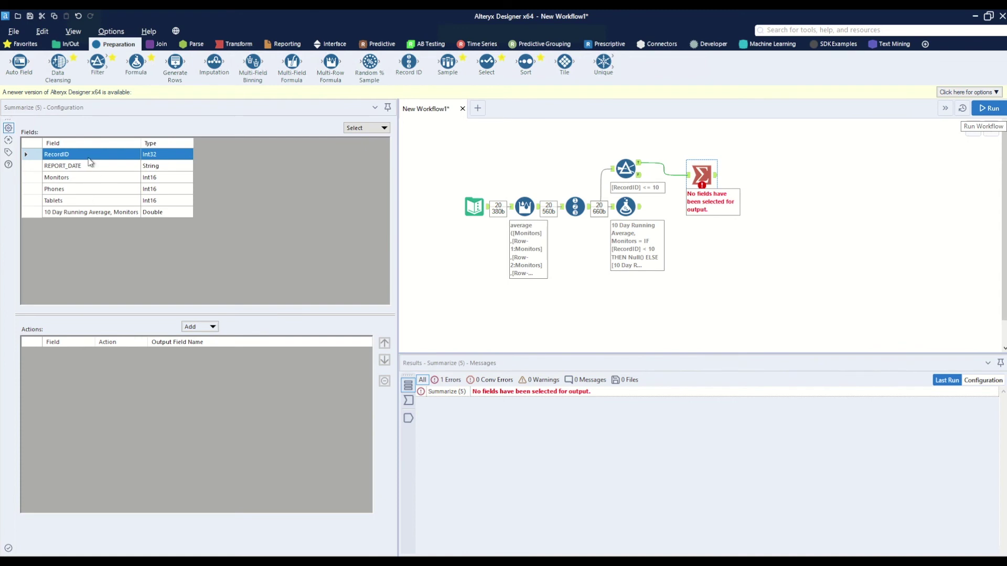
- Configure Summarize to average Monitors into Avg_Monitors and run the workflow
left_click(408, 400)
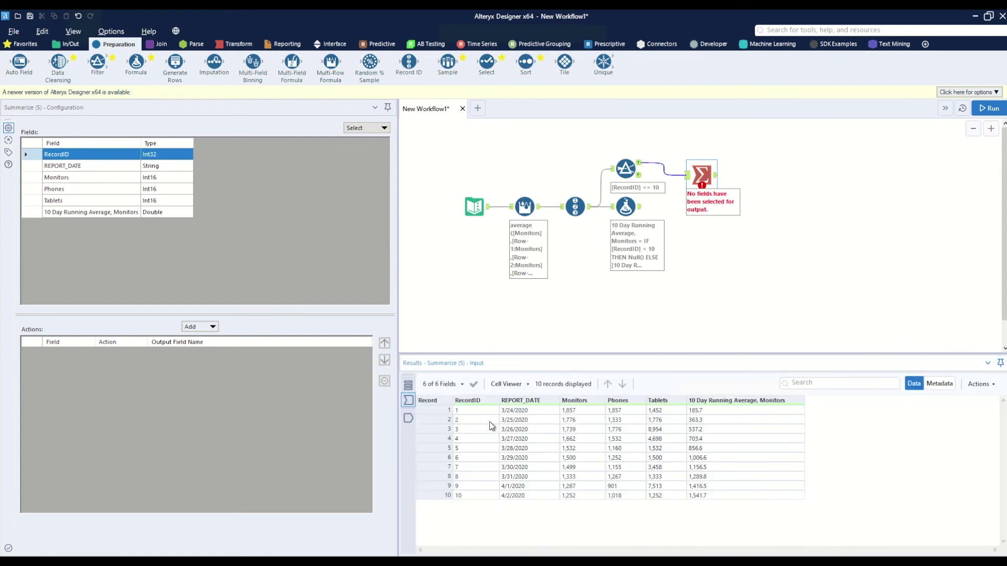
left_click(67, 179)
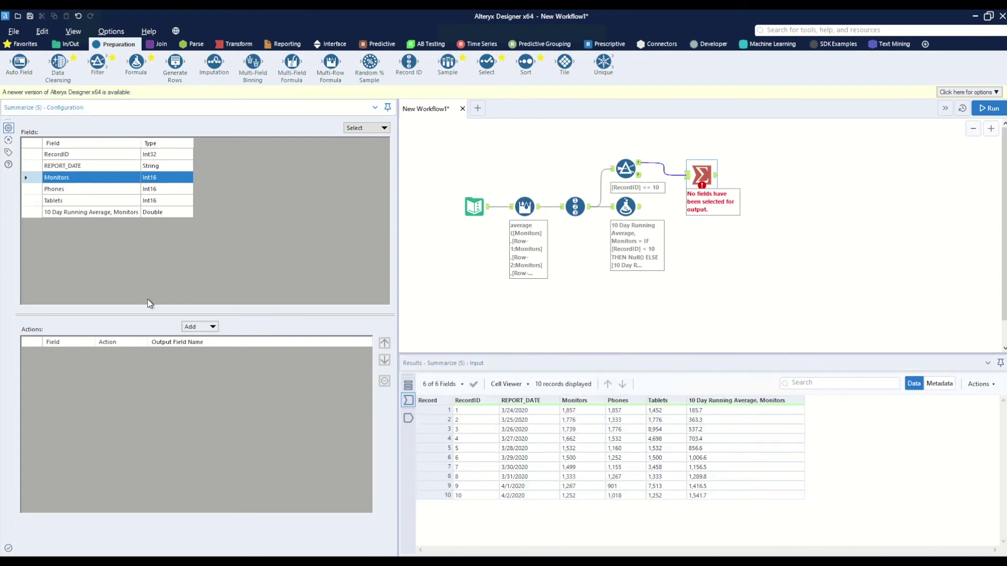
left_click(201, 329)
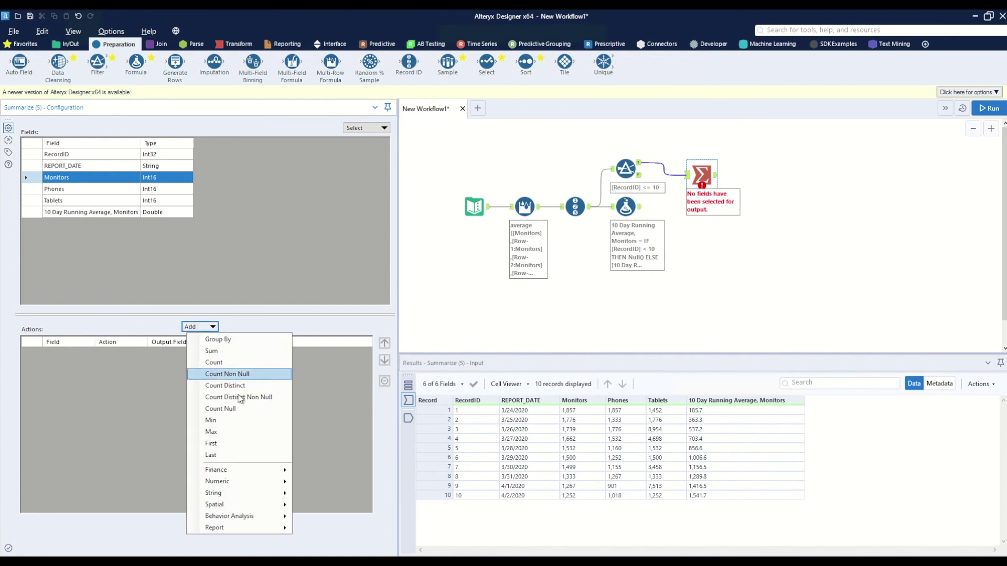
mouse_move(275, 481)
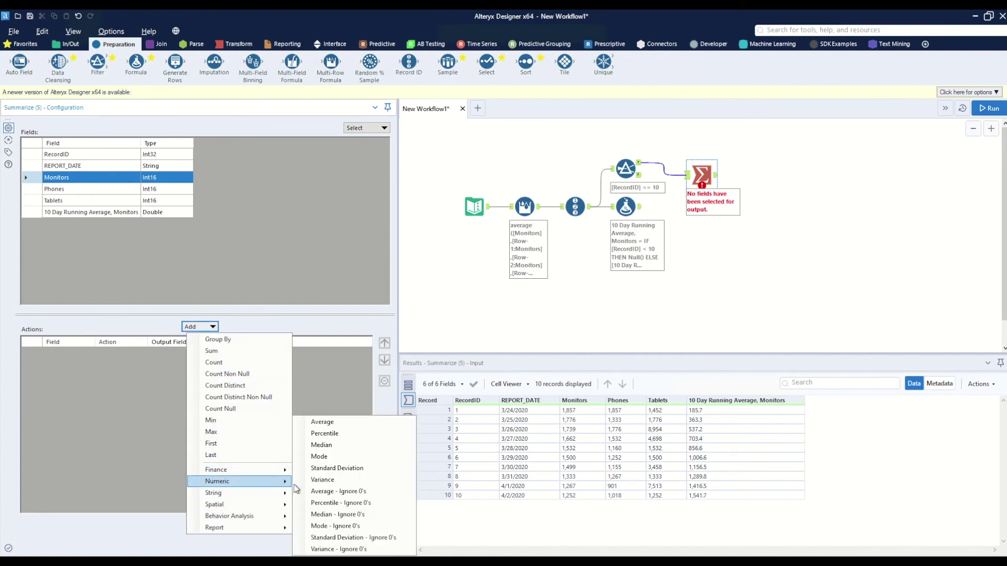
left_click(333, 422)
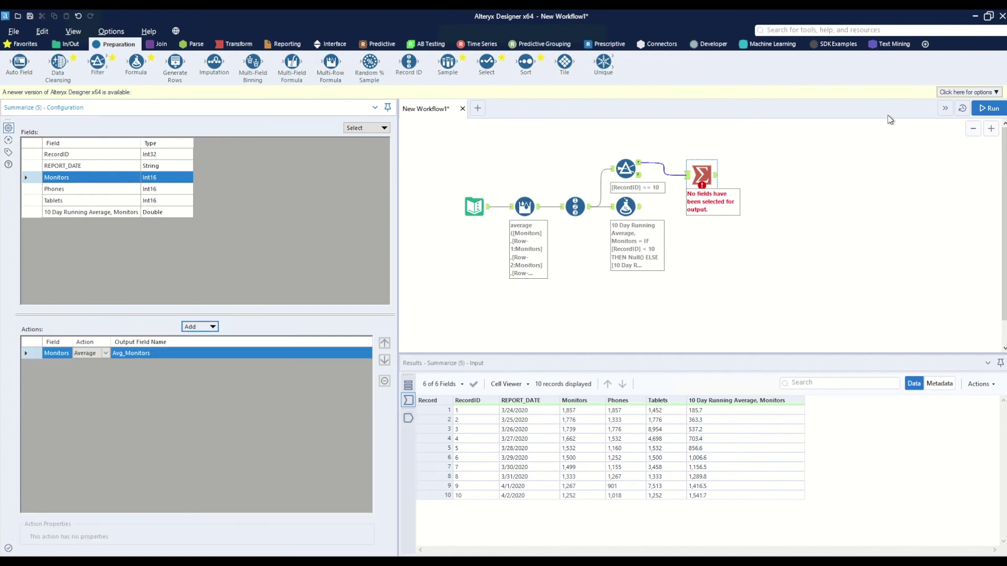
left_click(990, 109)
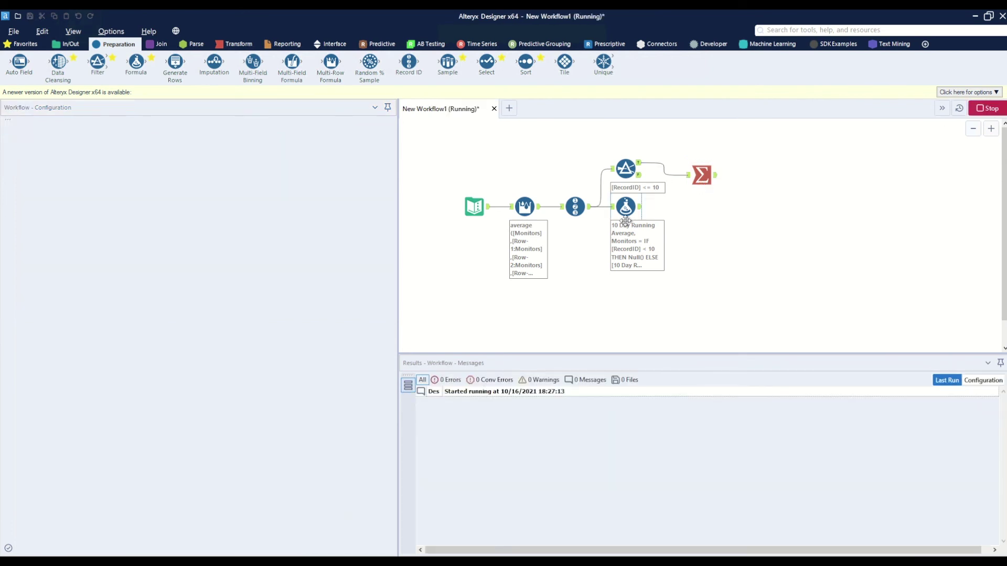
- Compare record 10's running average with Summarize's Avg_Monitors of 1,541.7 and select Monitors 1–10
left_click(634, 207)
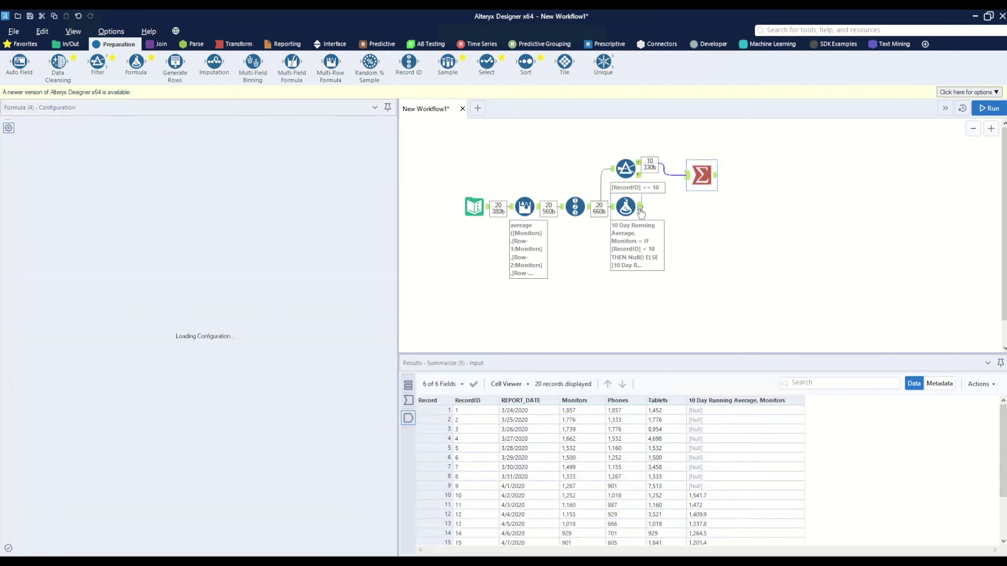
left_click(714, 498)
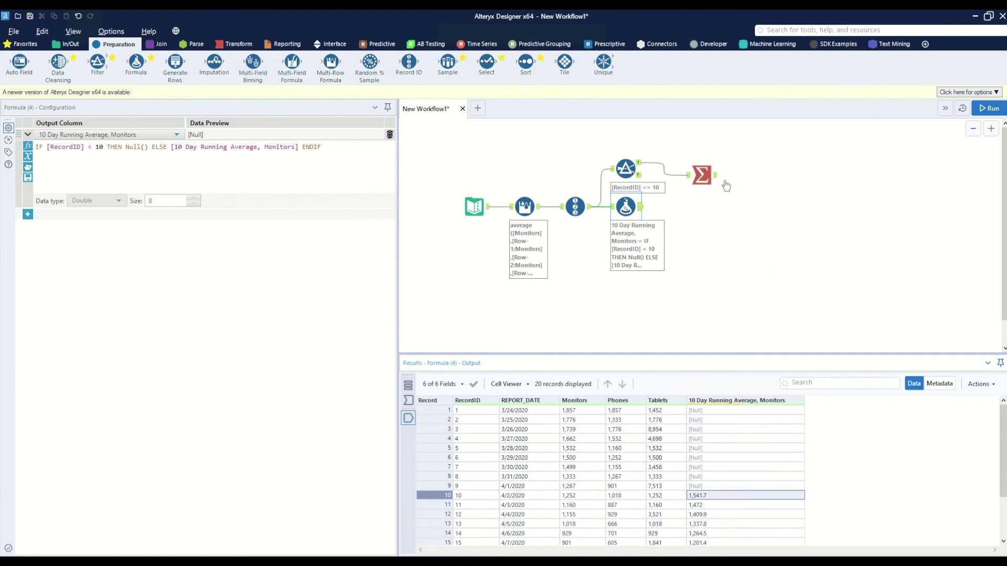
left_click(703, 175)
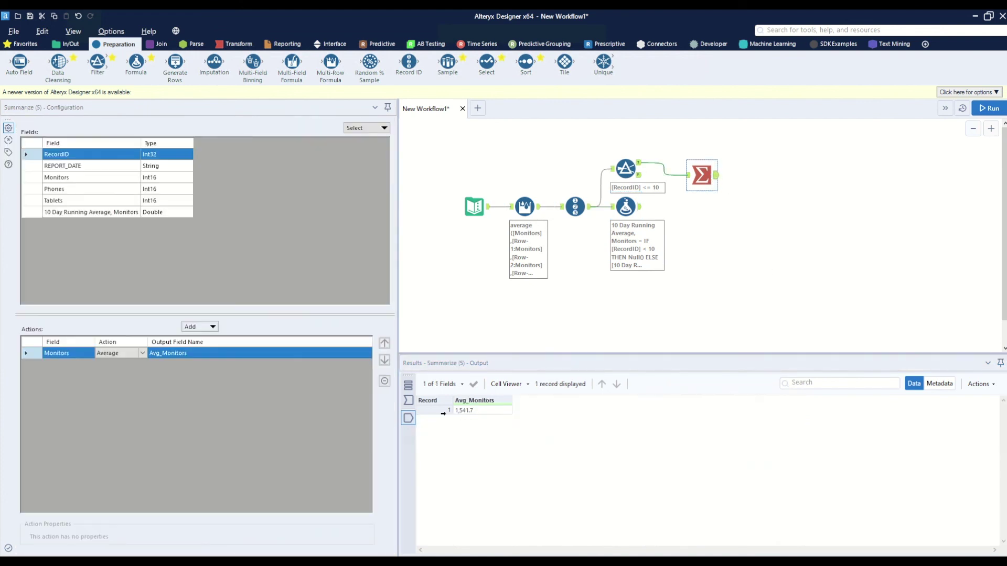
left_click(408, 400)
left_click_drag(579, 411, 582, 495)
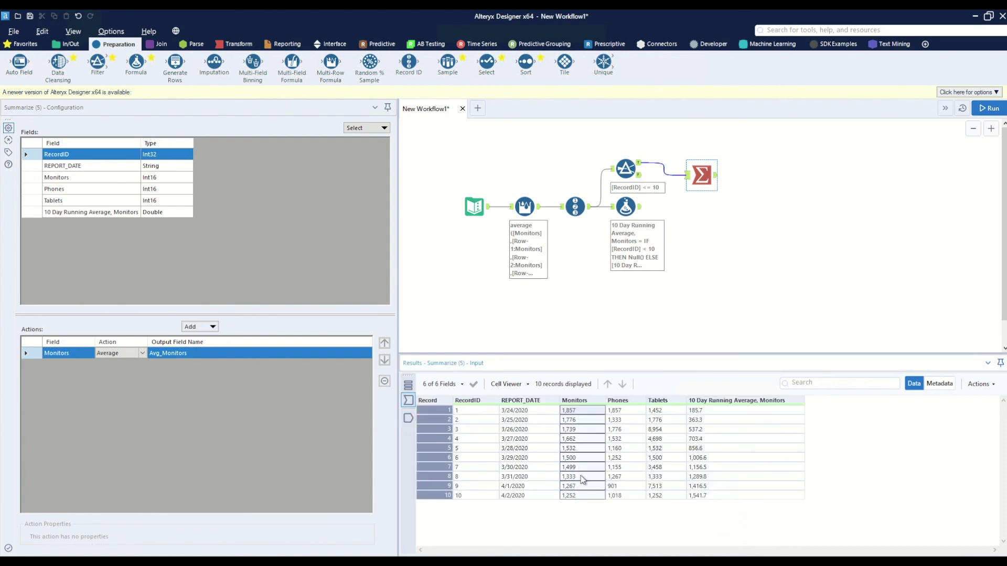